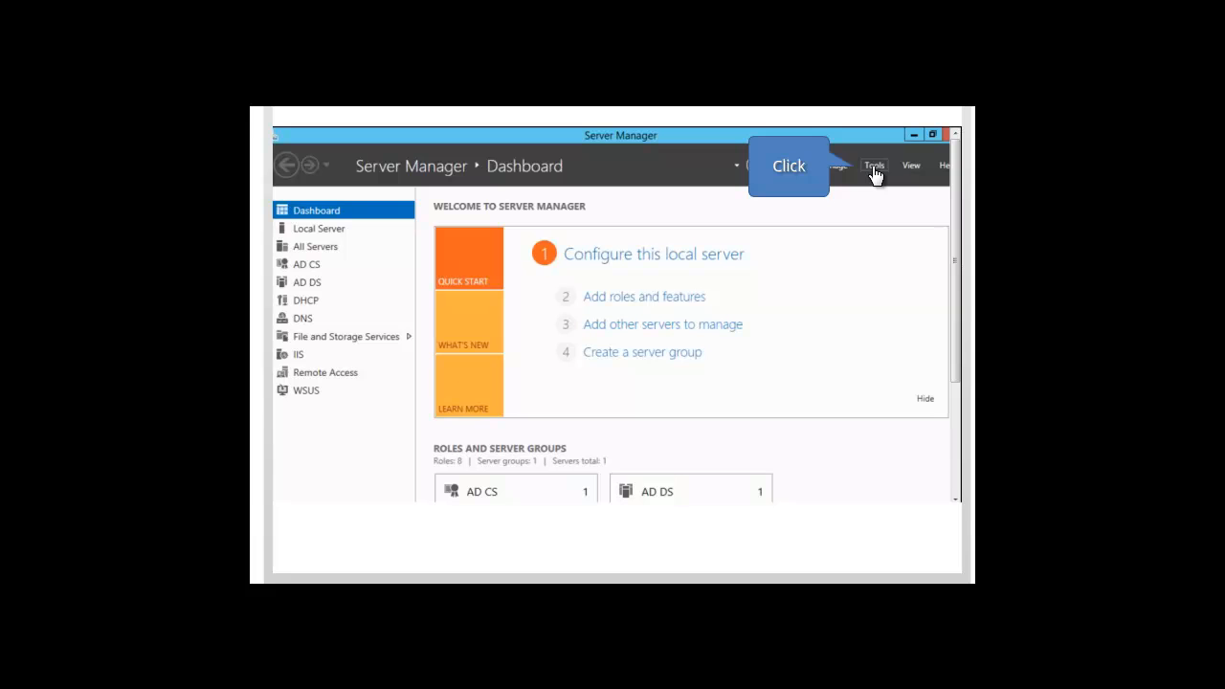
- Open Group Policy Management and open the Default Domain Policy of the contoso.com domain for editing
left_click(872, 169)
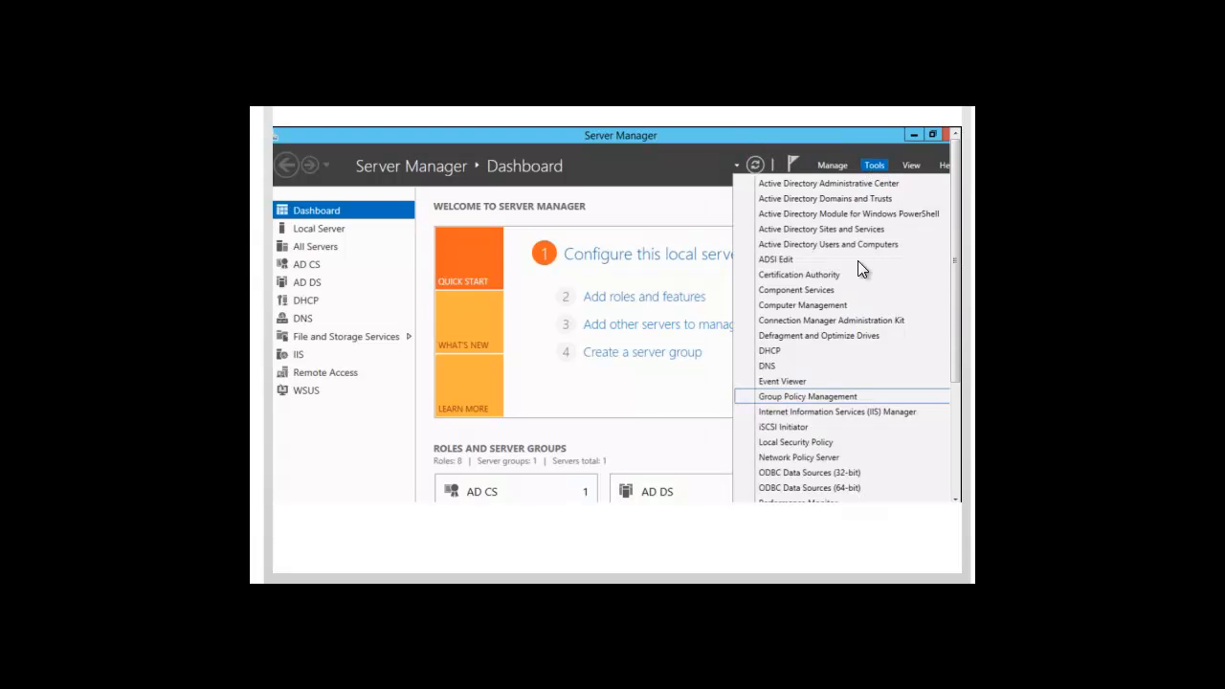
left_click(821, 396)
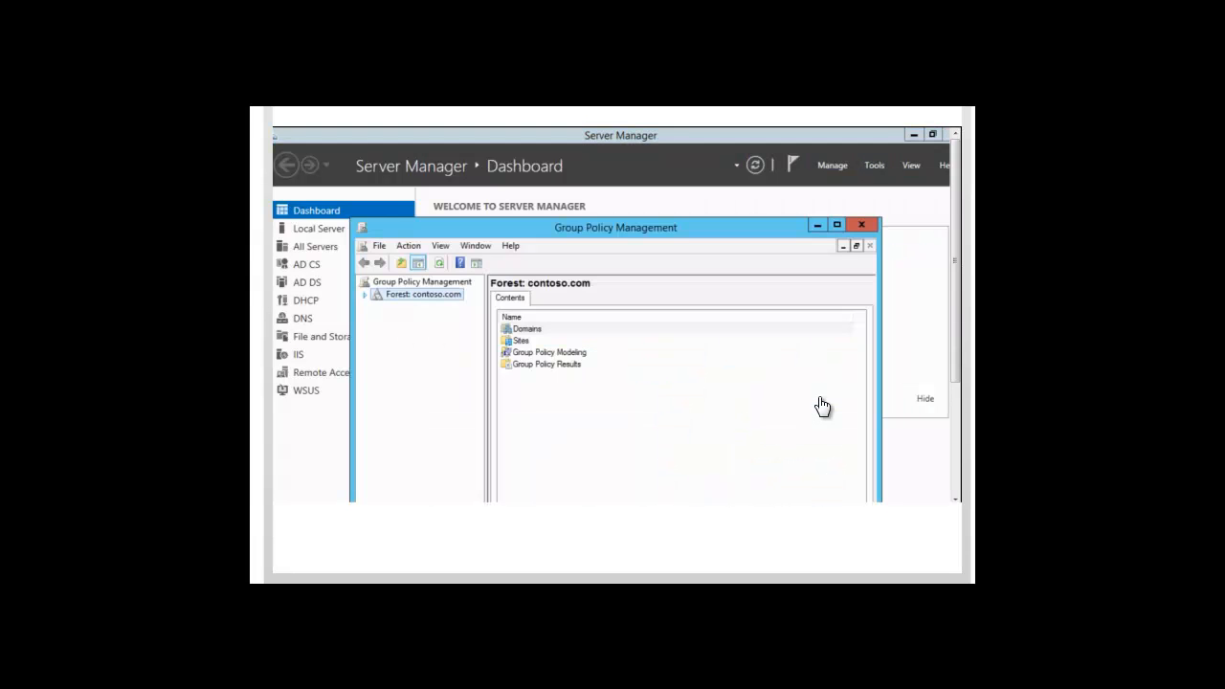
left_click(365, 295)
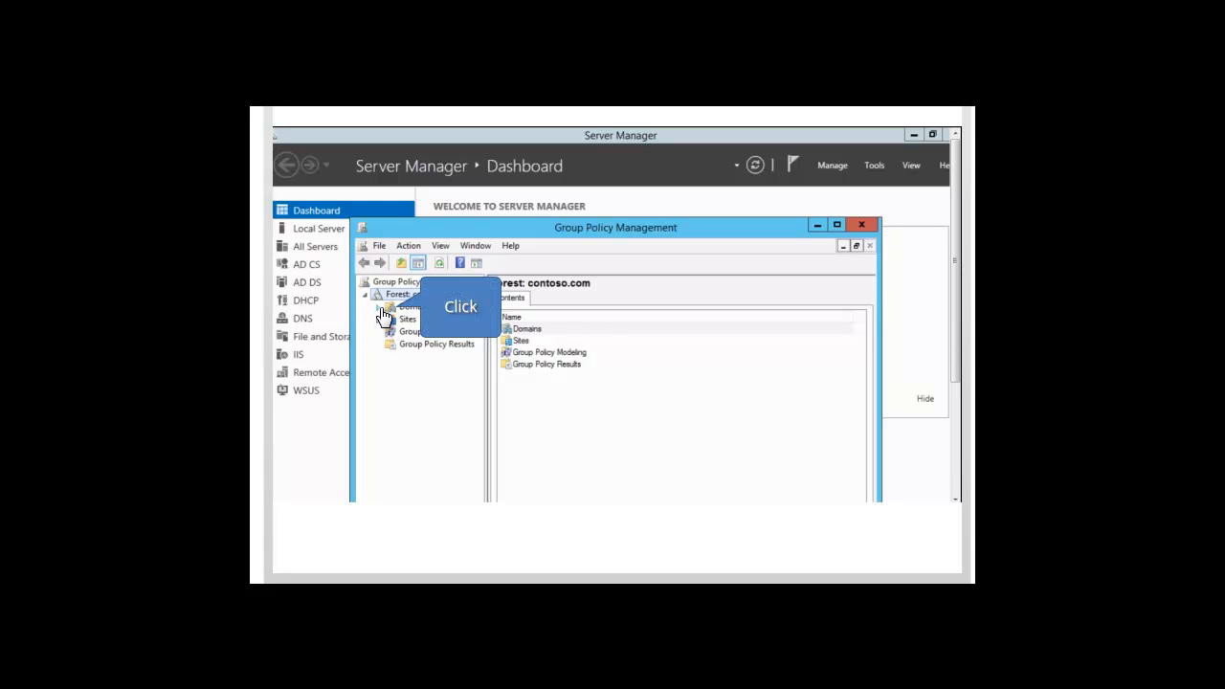
left_click(380, 309)
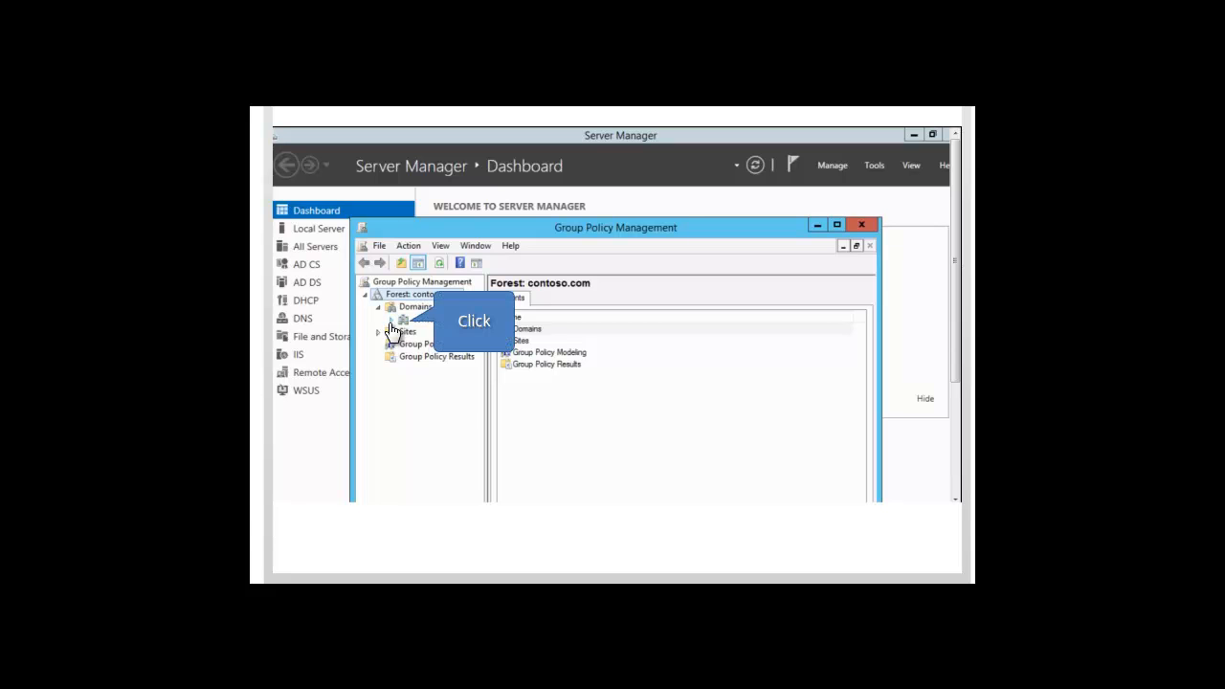
left_click(390, 321)
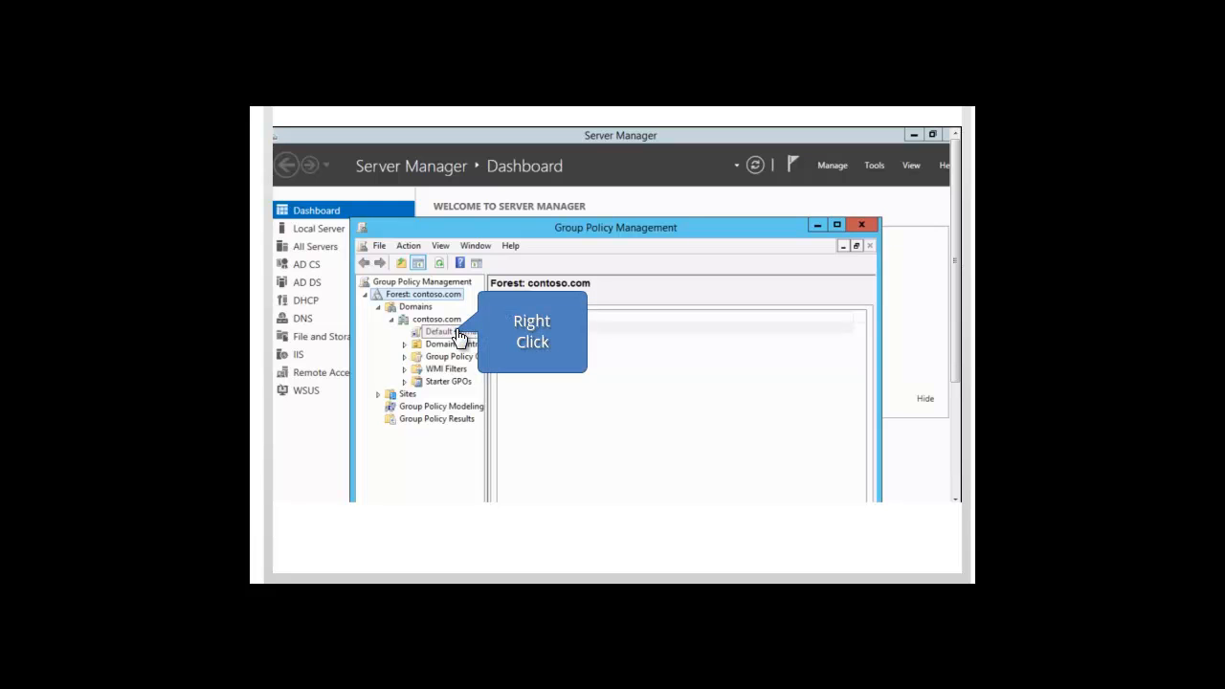
right_click(446, 332)
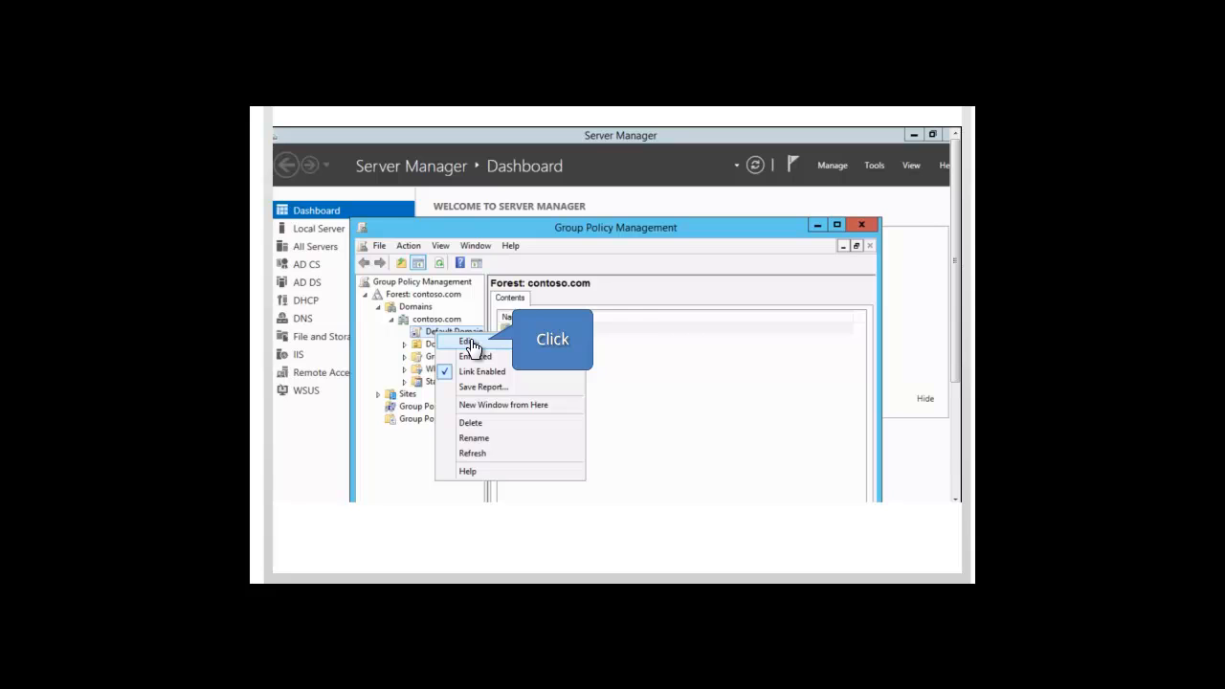
left_click(472, 344)
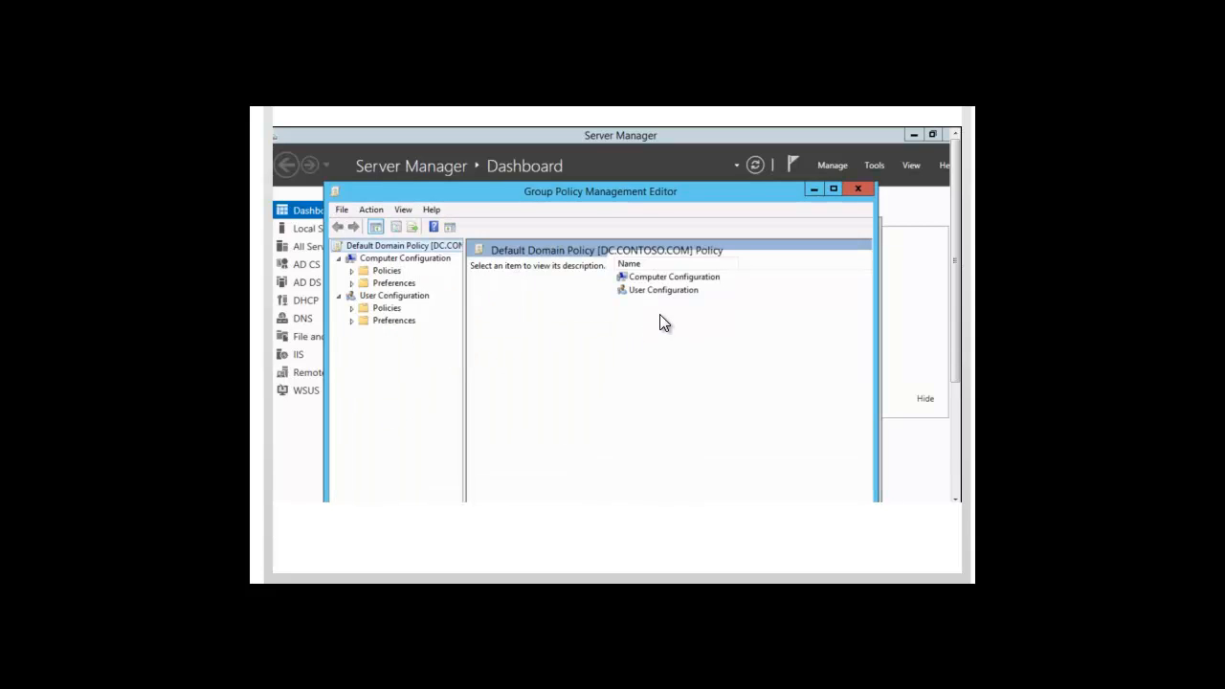
- Under Computer Configuration, go through Policies, Windows Settings, Security Settings and Advanced Audit Policy Configuration to the Logon/Logoff audit policies
double_click(658, 278)
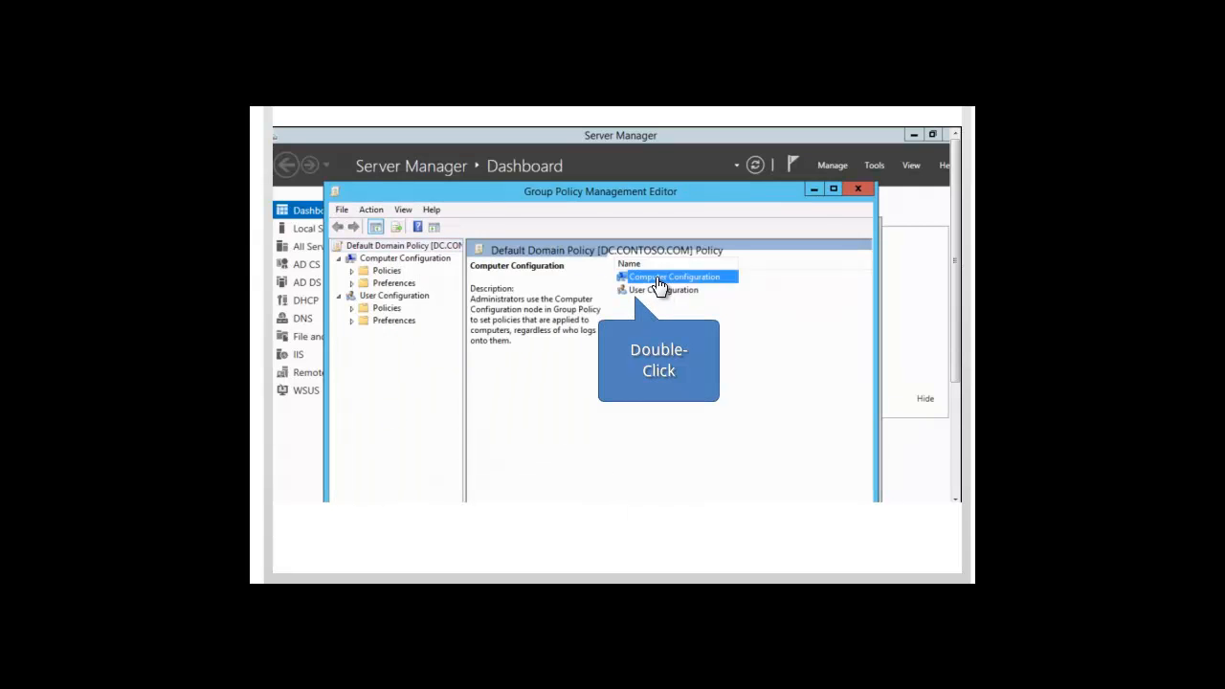
double_click(651, 279)
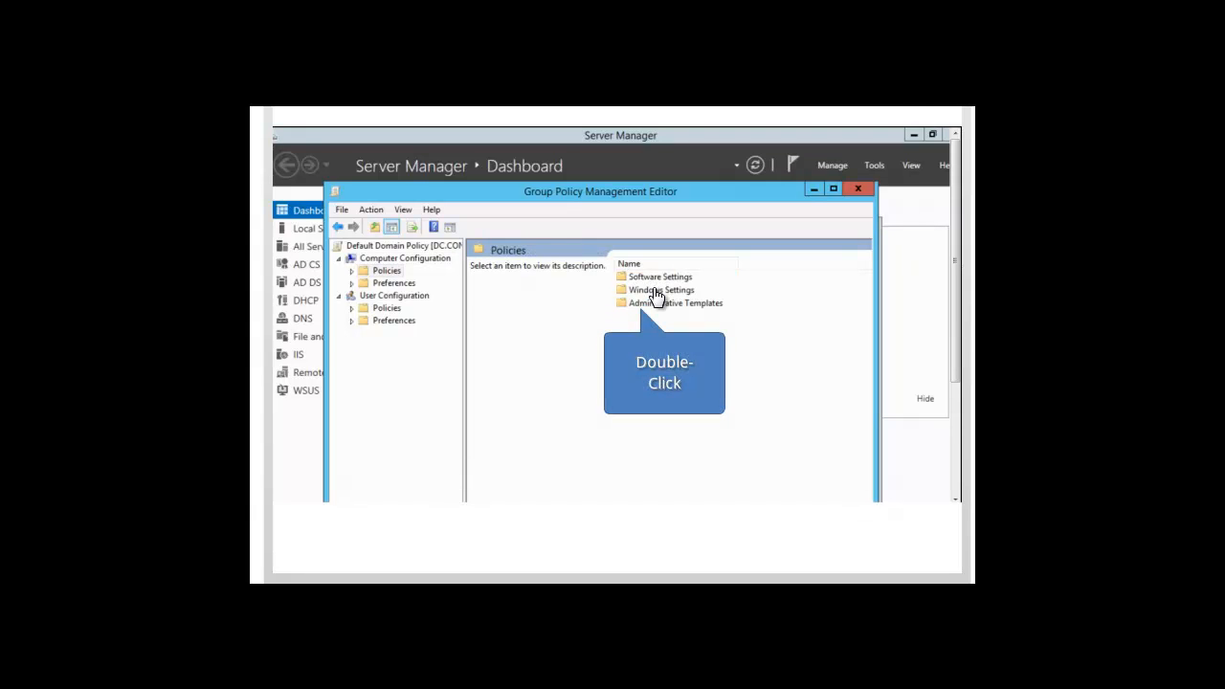
double_click(657, 290)
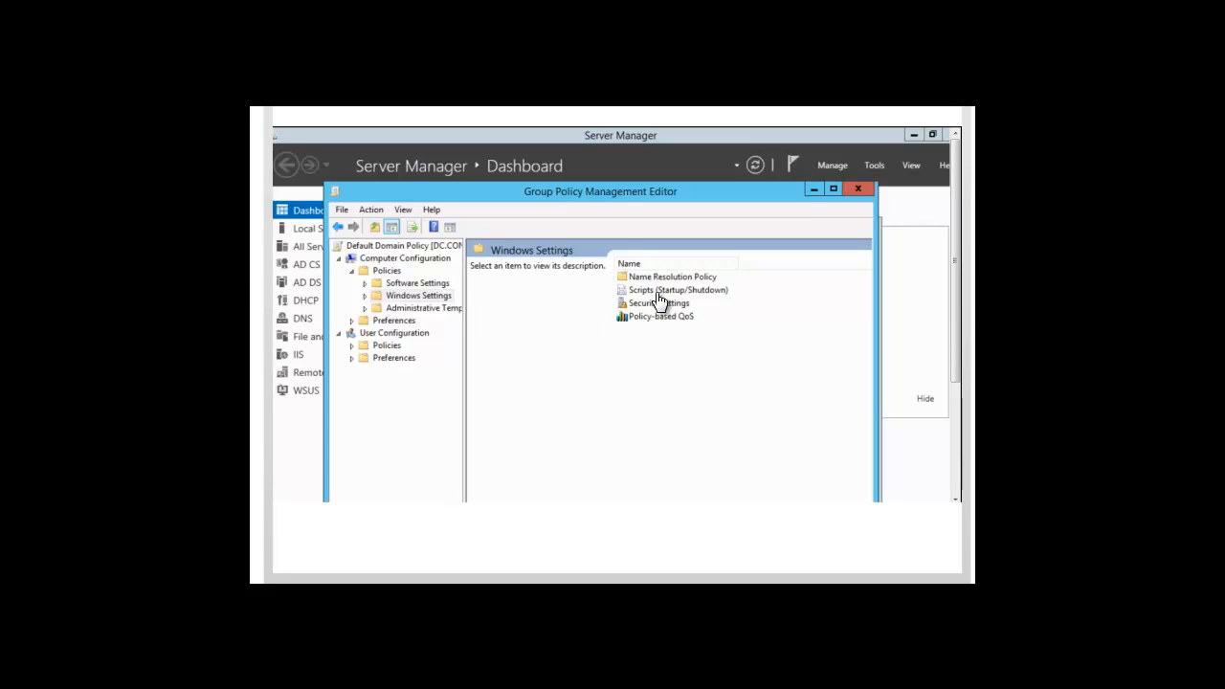
double_click(658, 304)
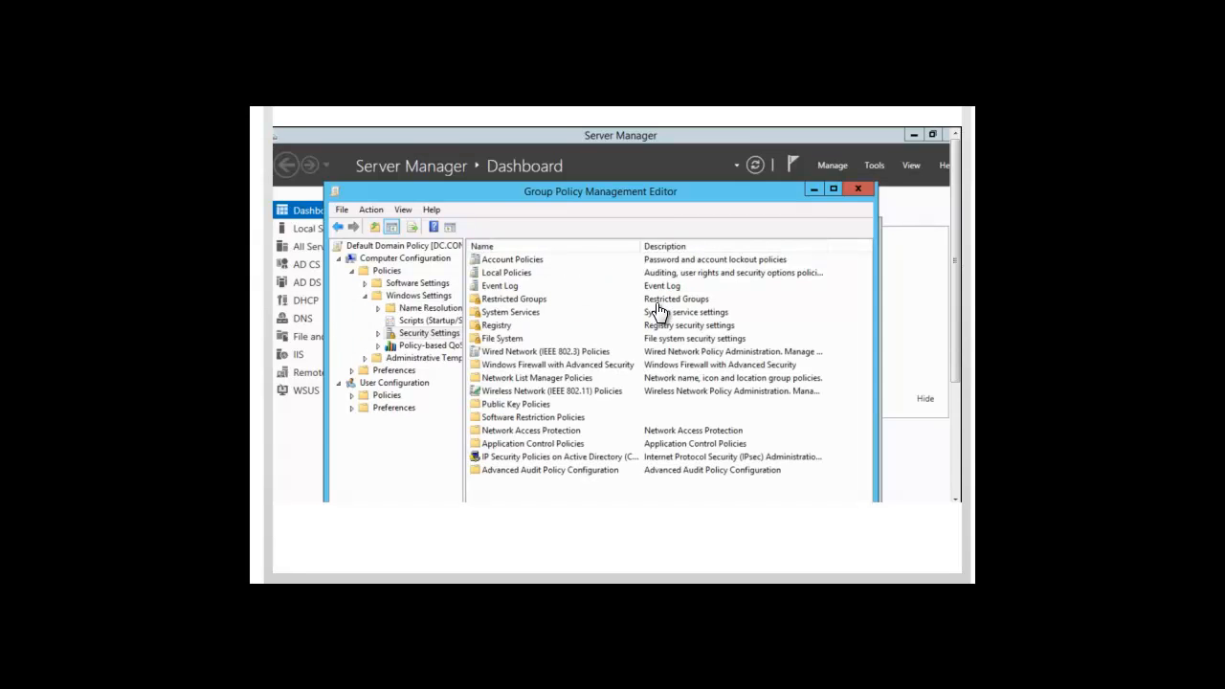
double_click(532, 470)
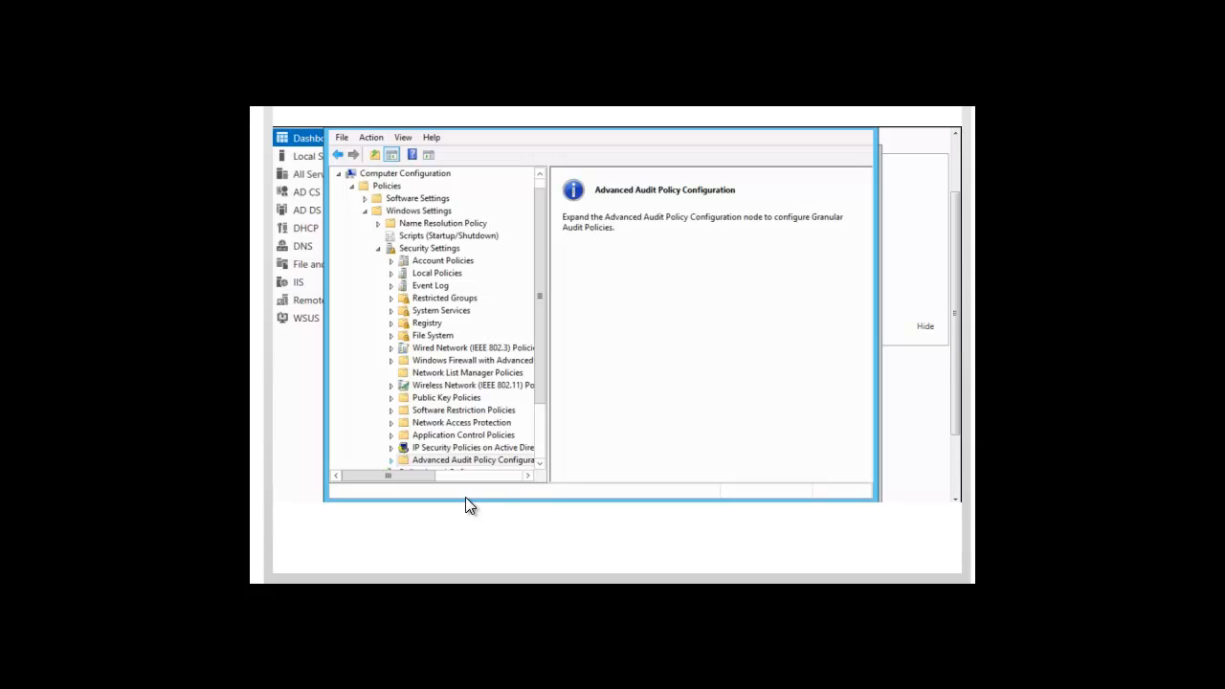
left_click(391, 462)
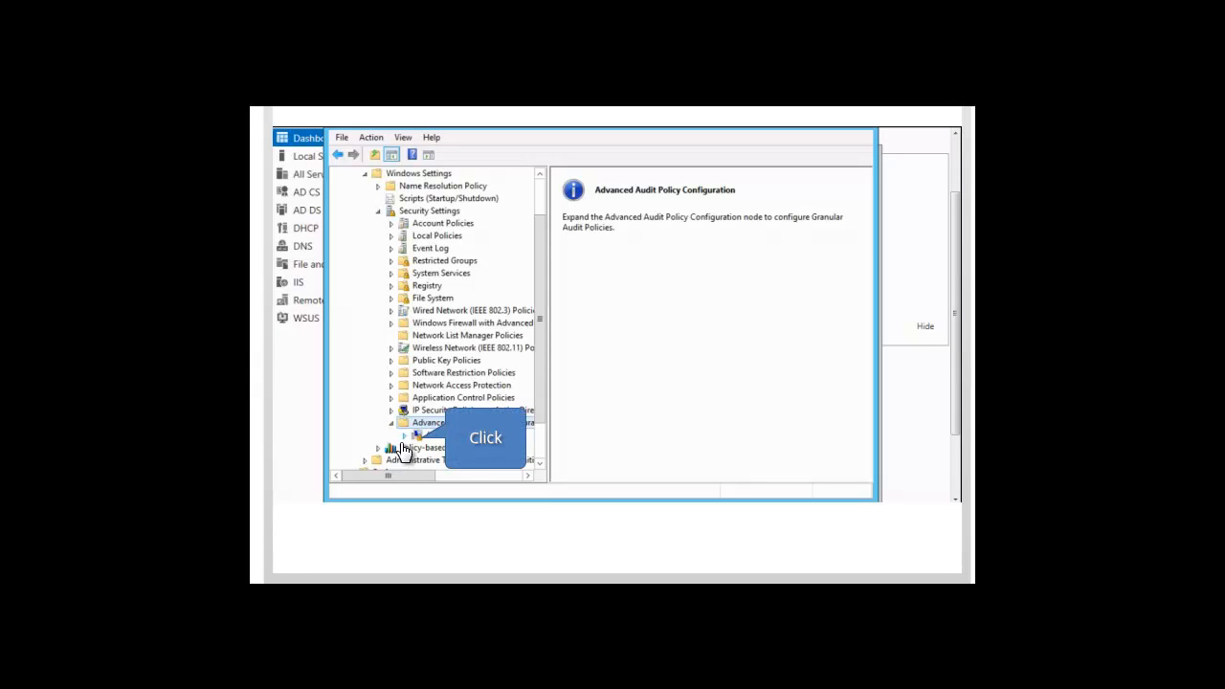
left_click(403, 438)
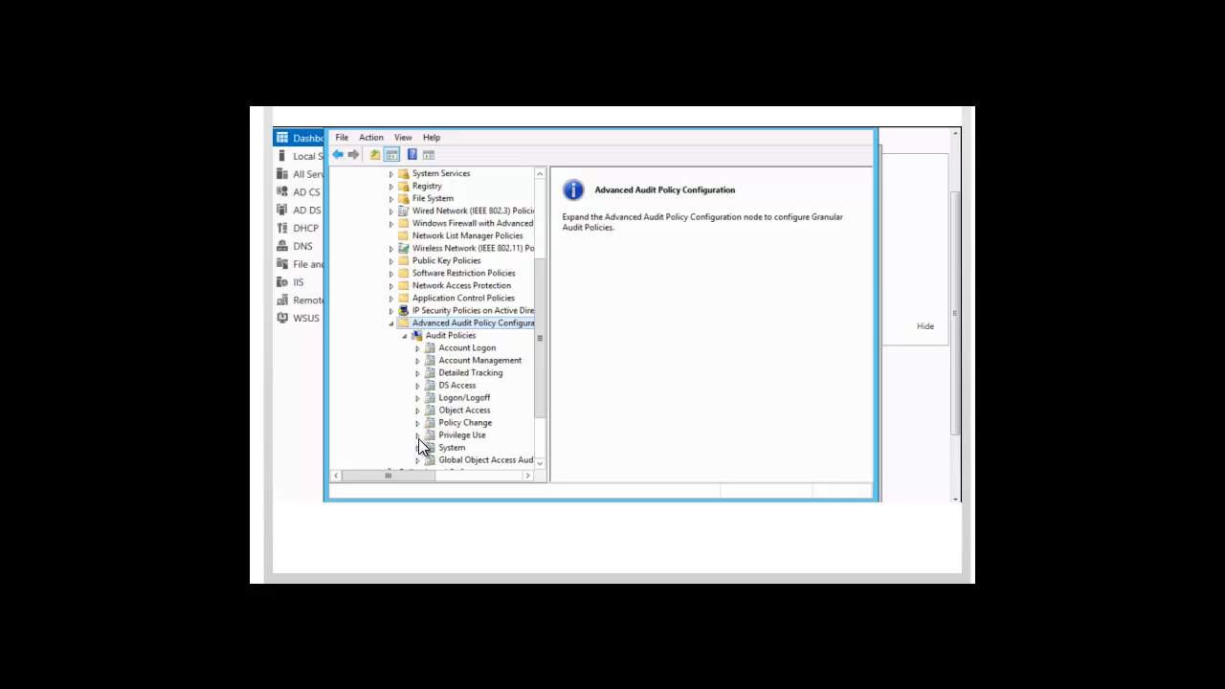
double_click(465, 398)
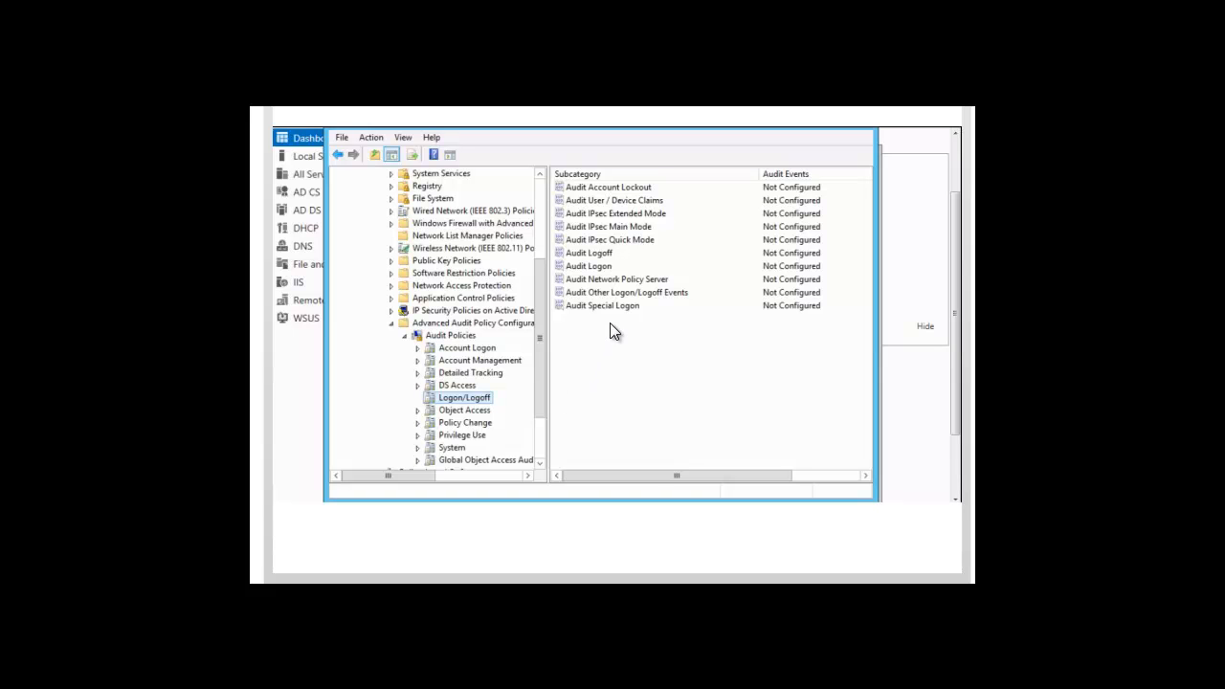
- Configure Audit Logon to audit both Success and Failure events, and close the policy editor and Group Policy Management
double_click(594, 269)
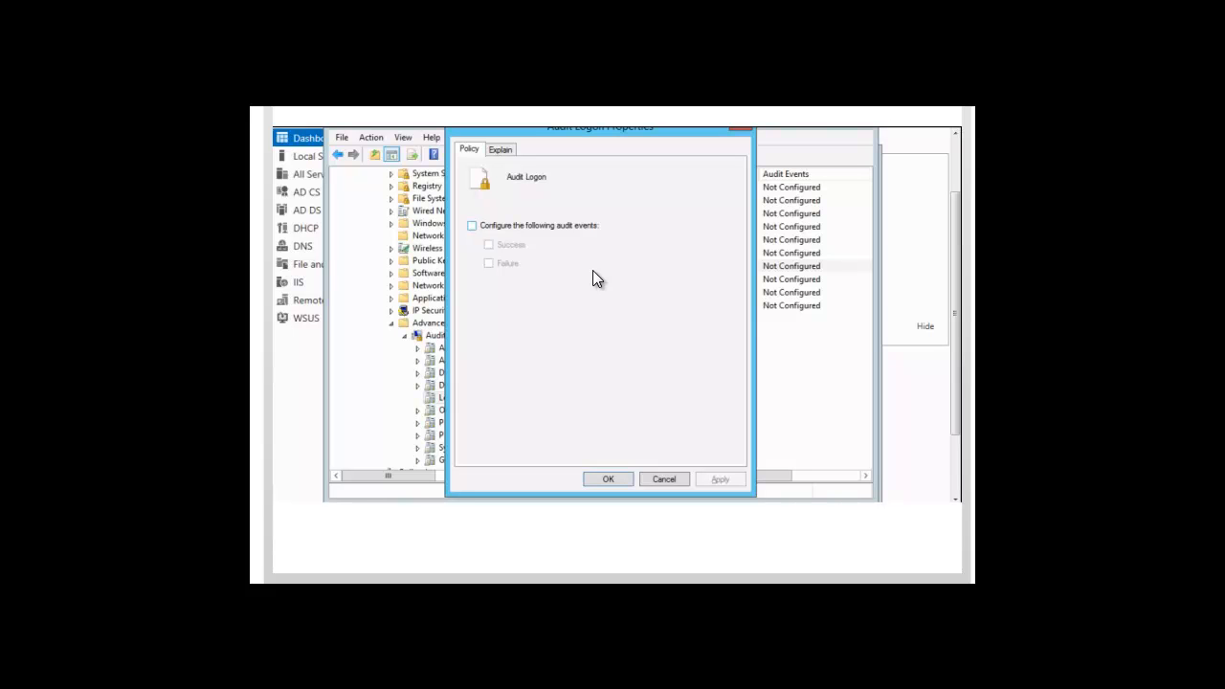
left_click(471, 230)
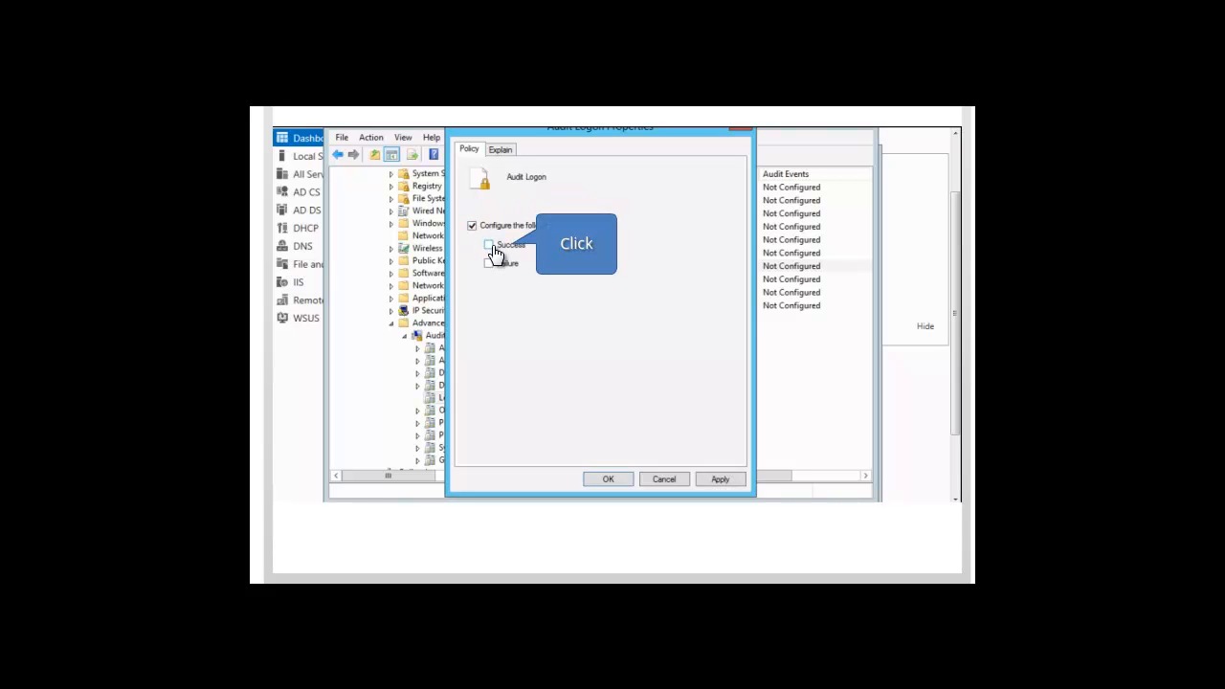
left_click(488, 246)
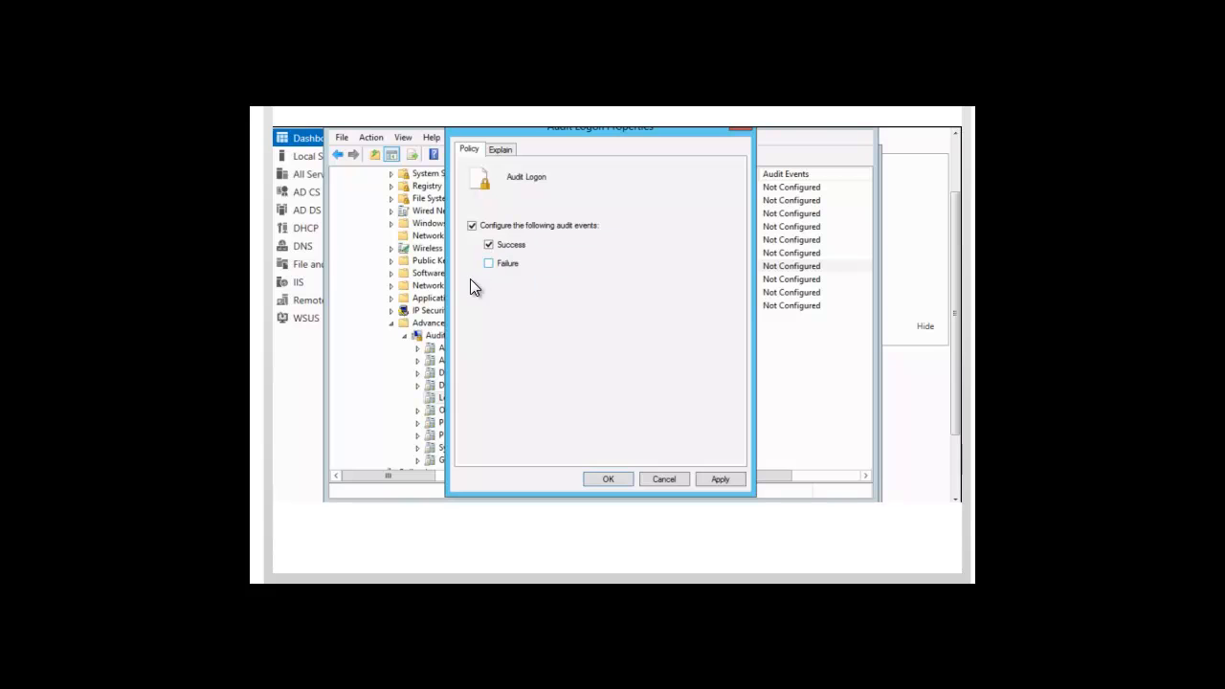
left_click(490, 265)
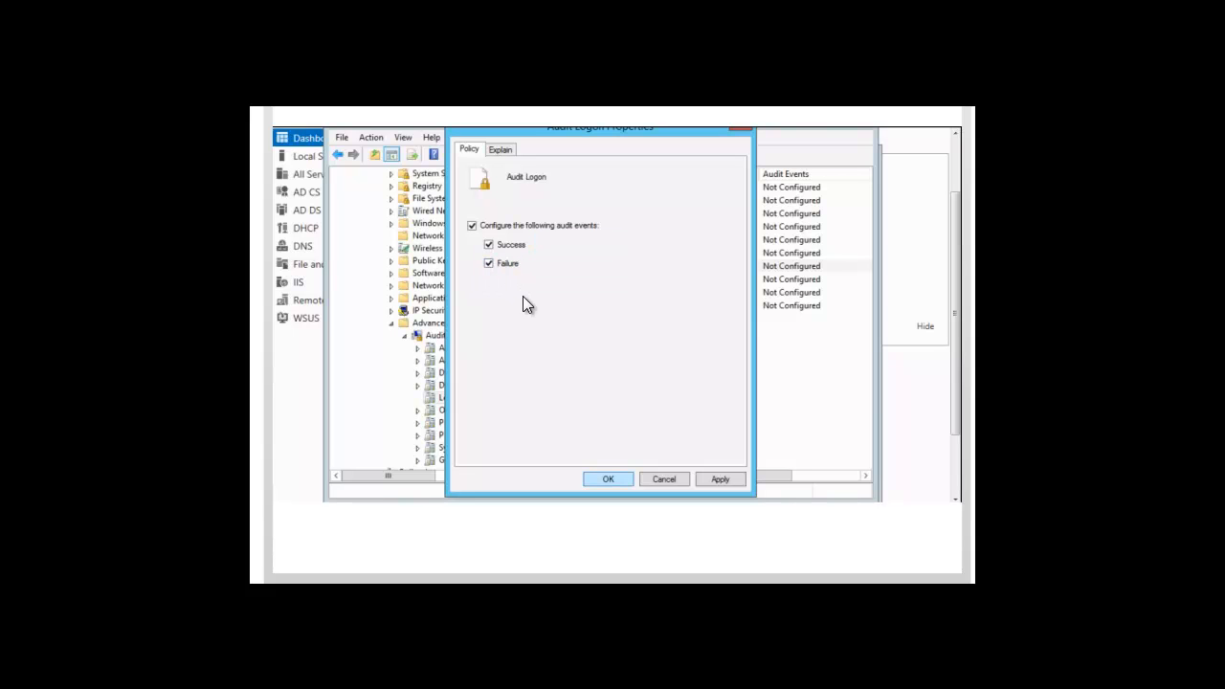
left_click(607, 479)
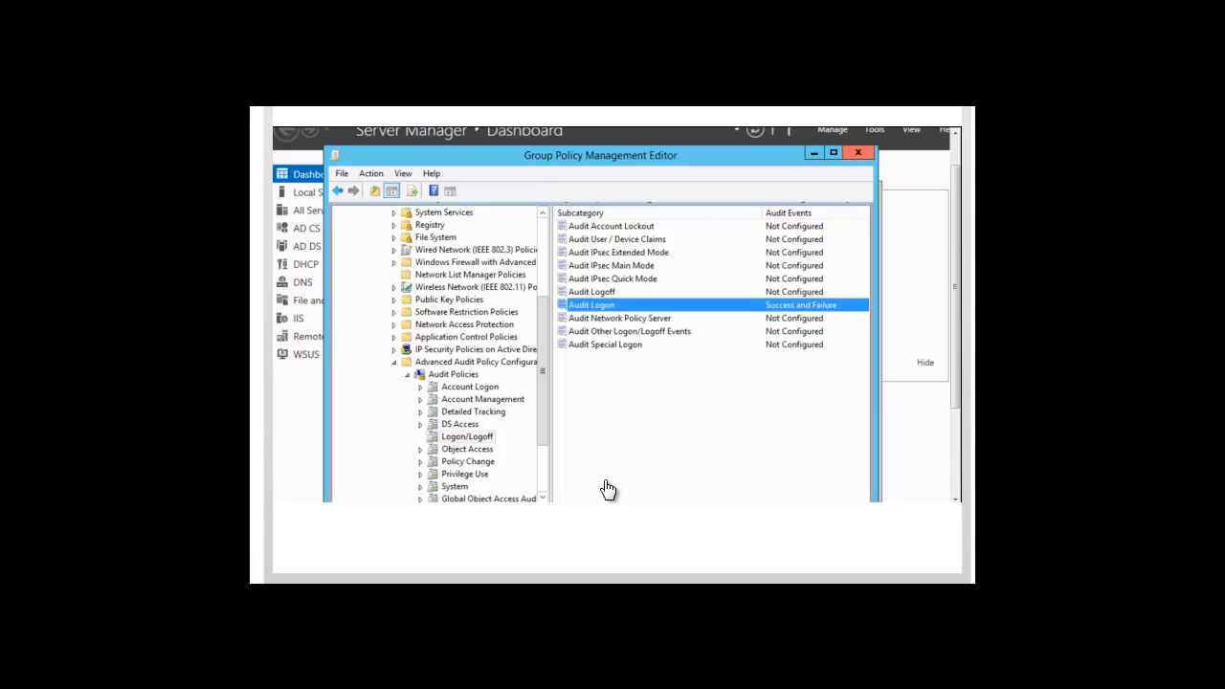
left_click(859, 158)
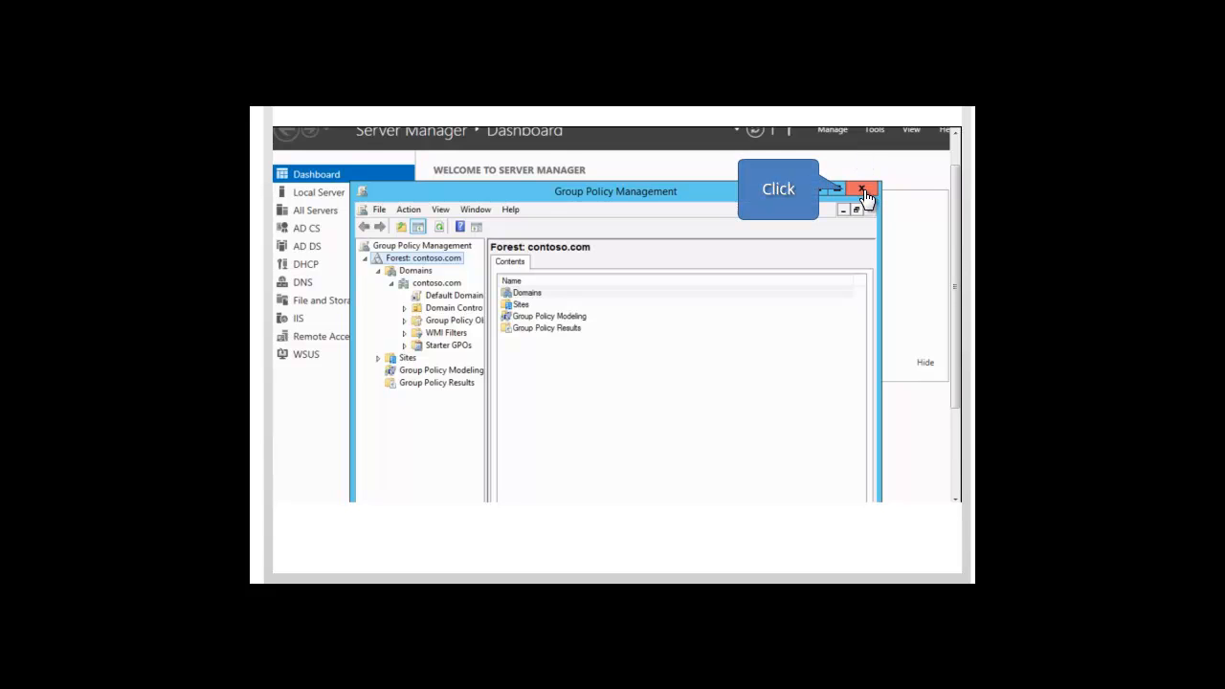
left_click(863, 191)
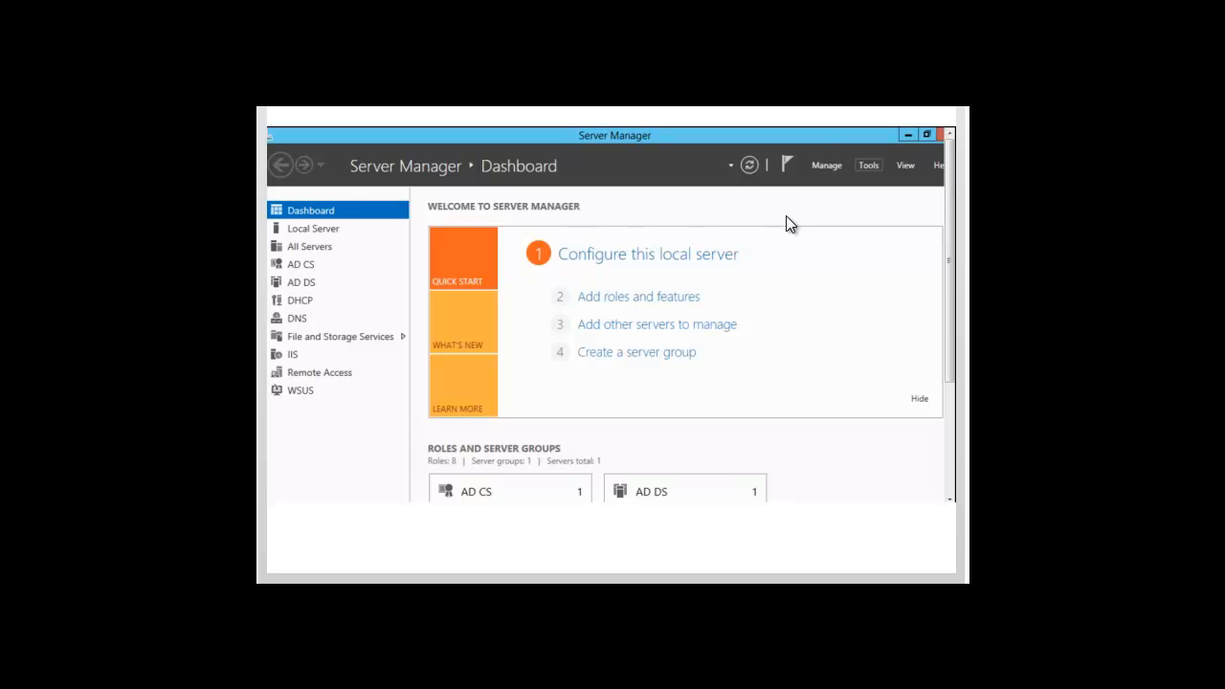
- Reopen Group Policy Management and edit the Default Domain Policy of contoso.com again
left_click(868, 167)
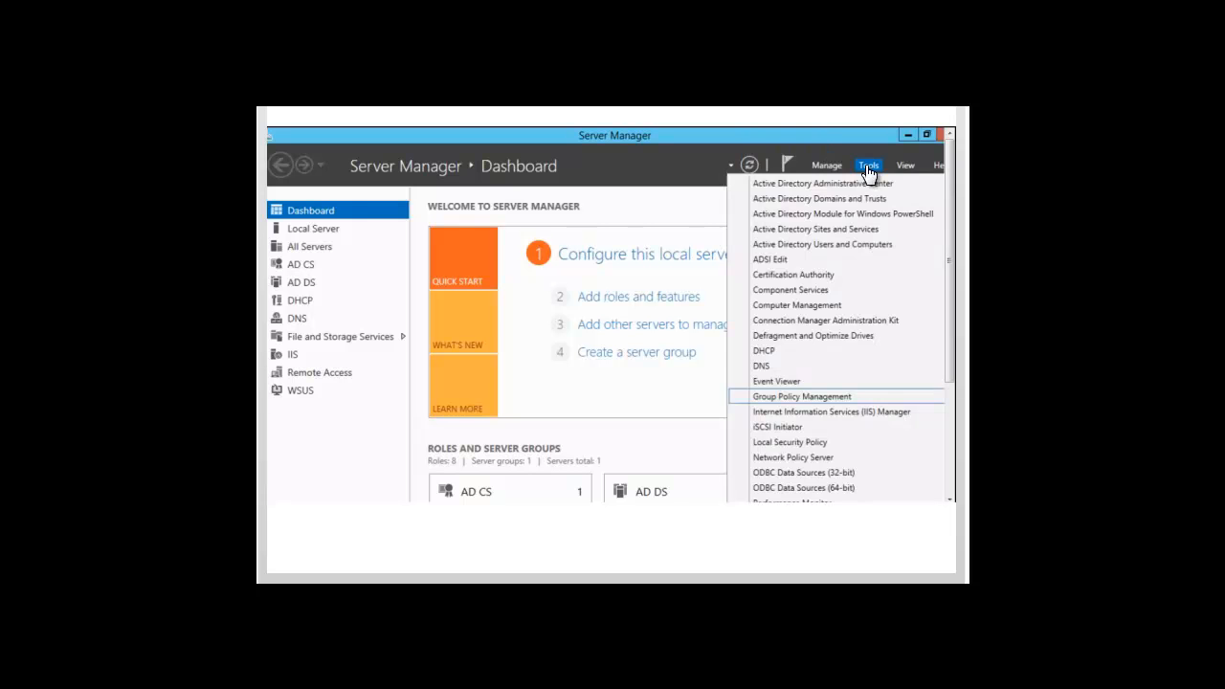
left_click(810, 400)
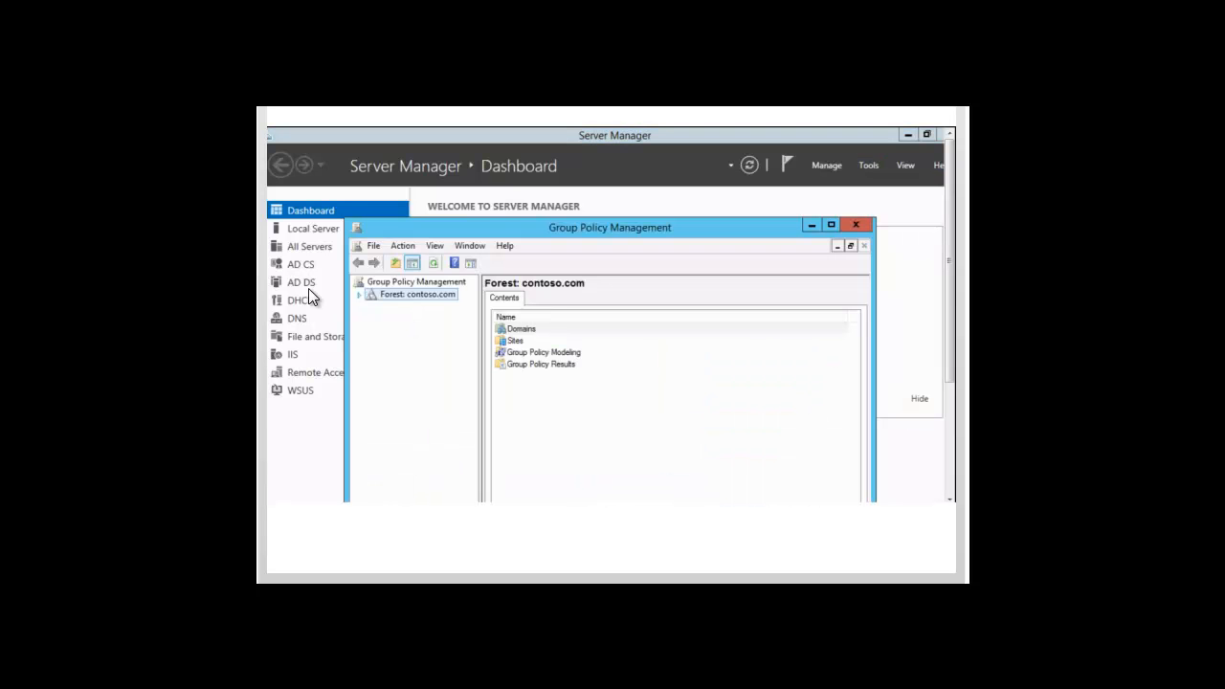
left_click(360, 295)
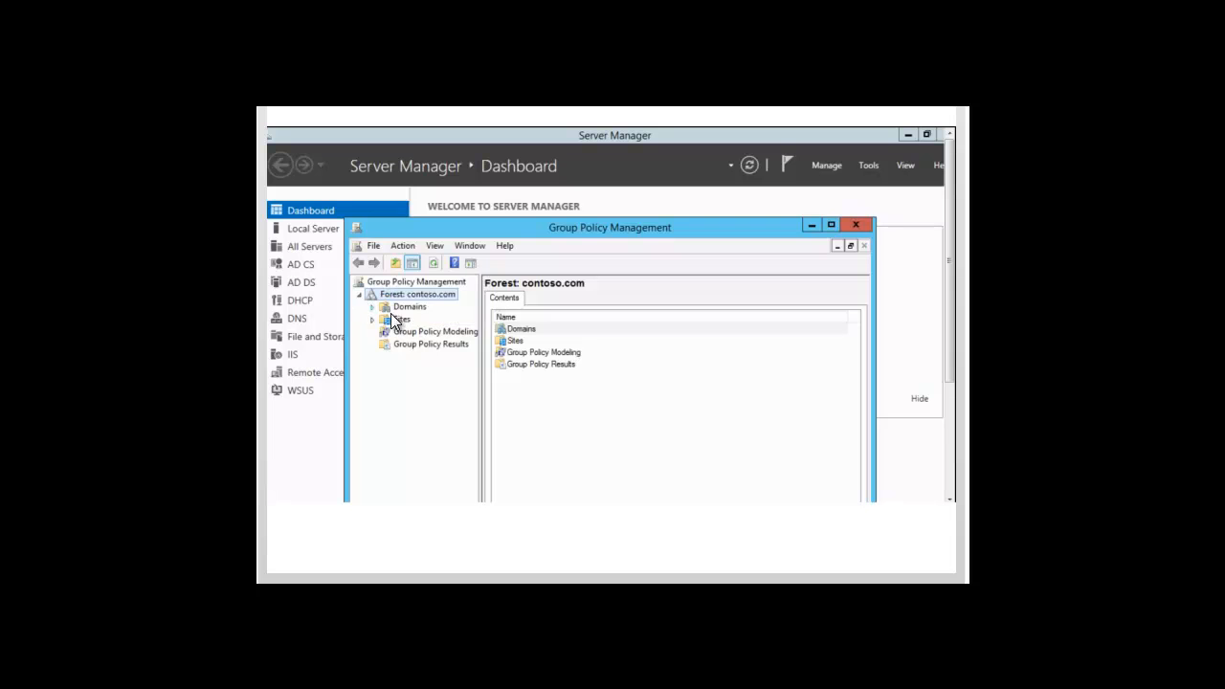
left_click(372, 308)
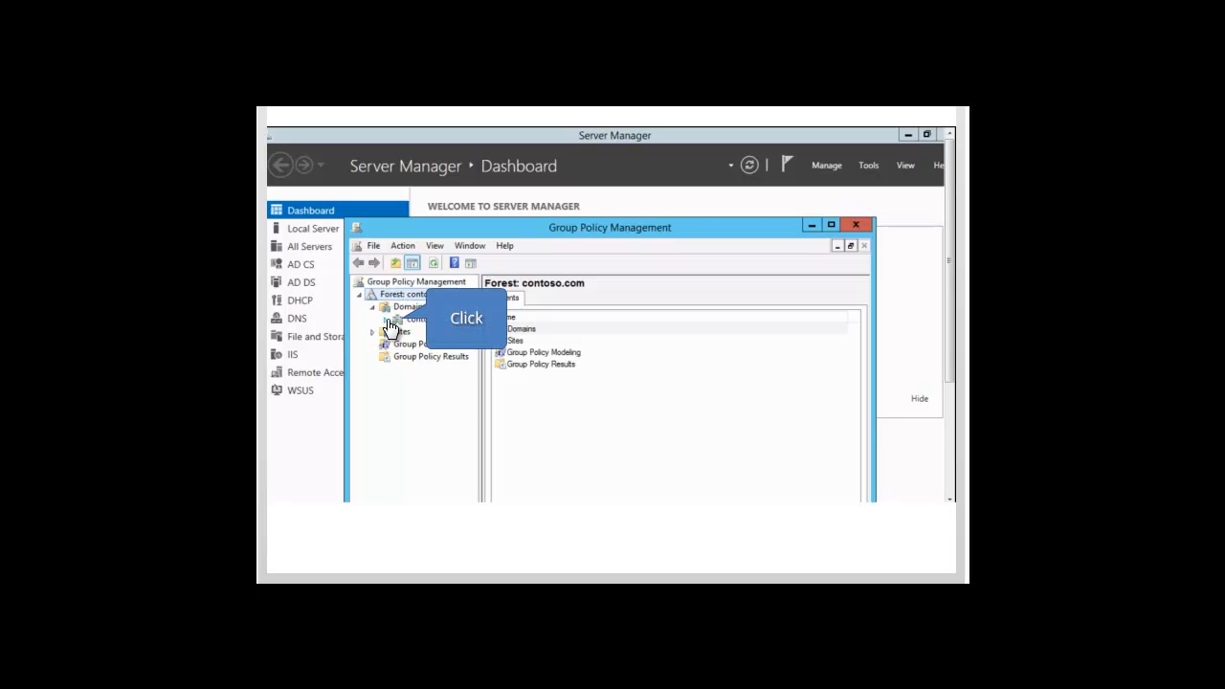
left_click(387, 321)
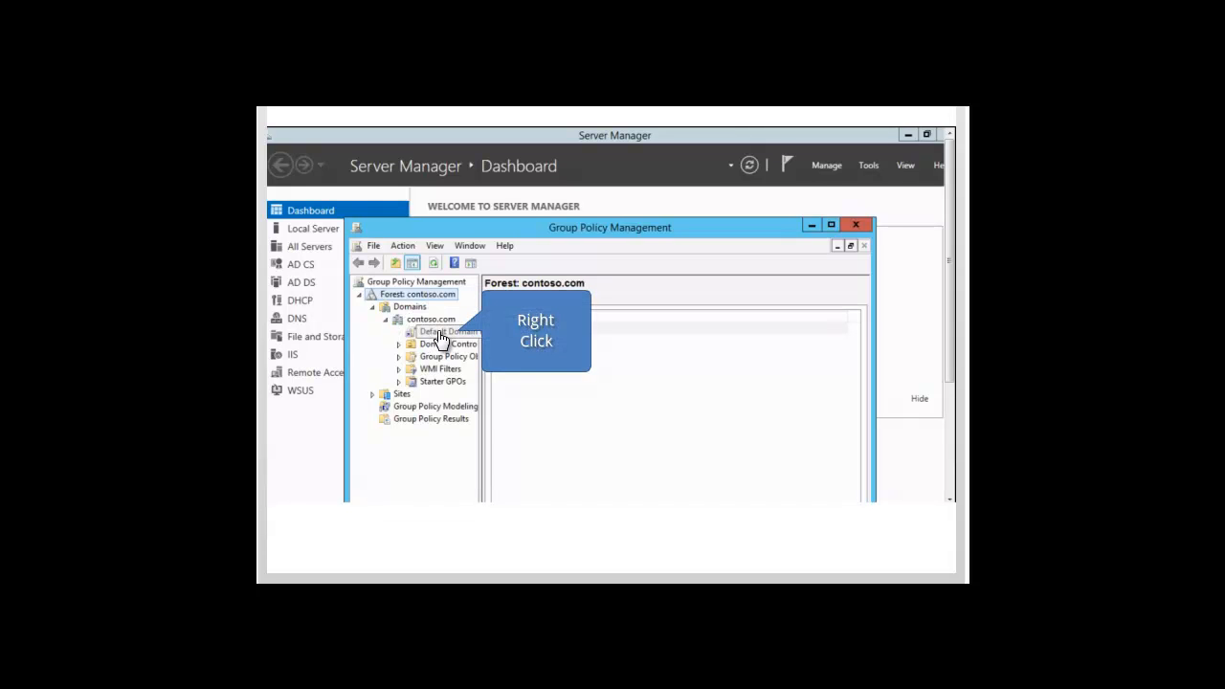
right_click(441, 339)
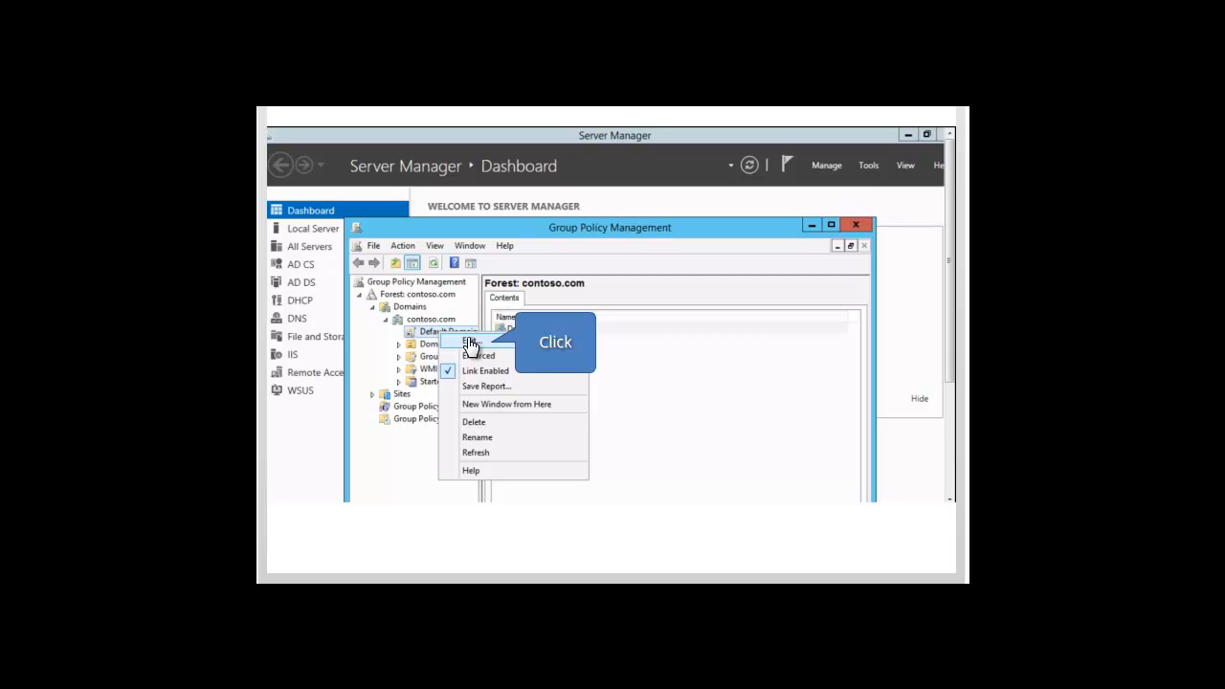
left_click(470, 342)
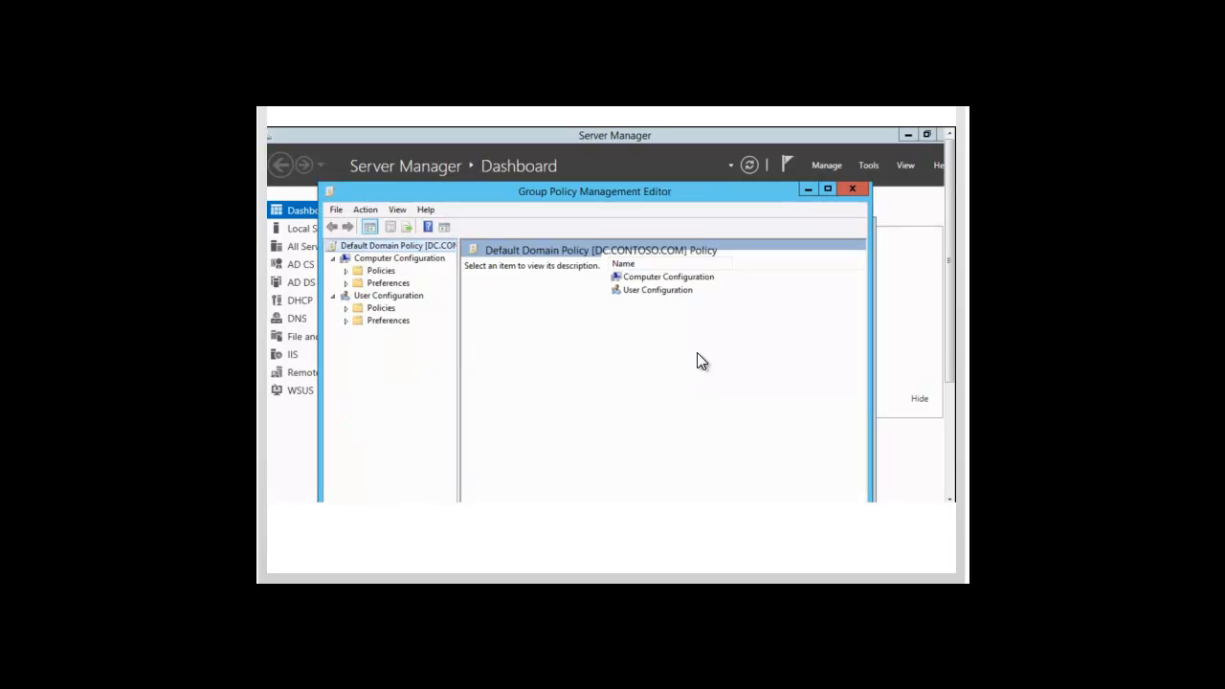
- Under Computer Configuration, go through Policies, Windows Settings, Security Settings and Local Policies to Security Options
double_click(669, 277)
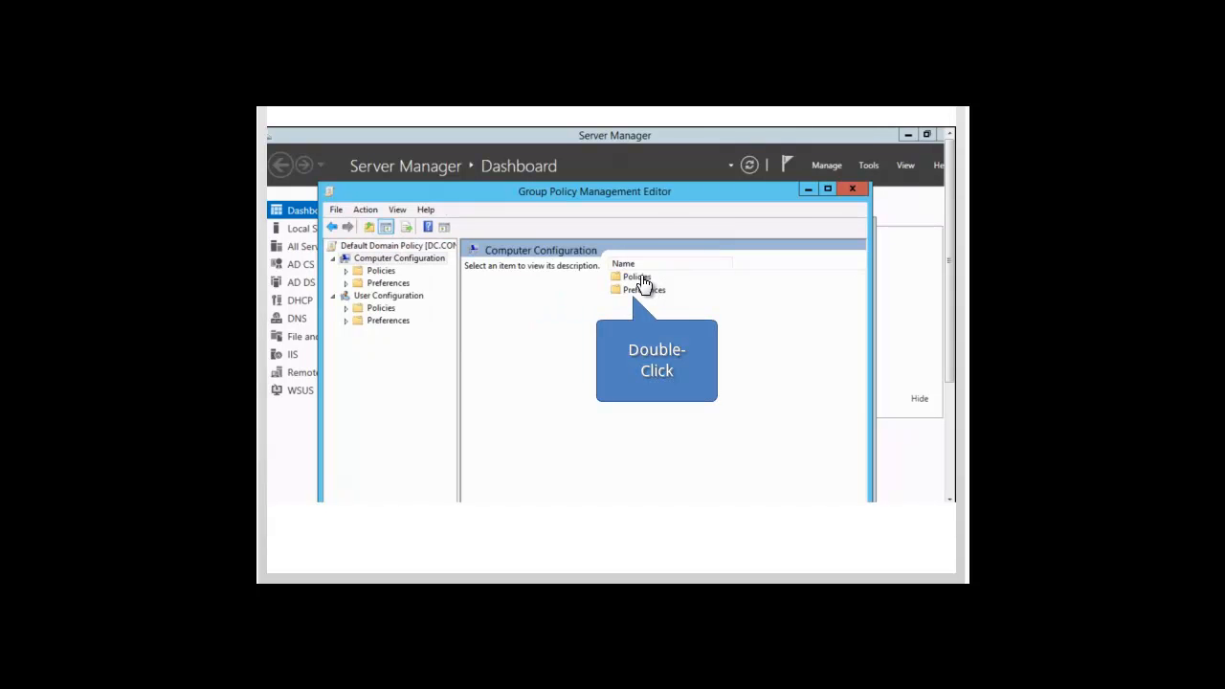
double_click(638, 278)
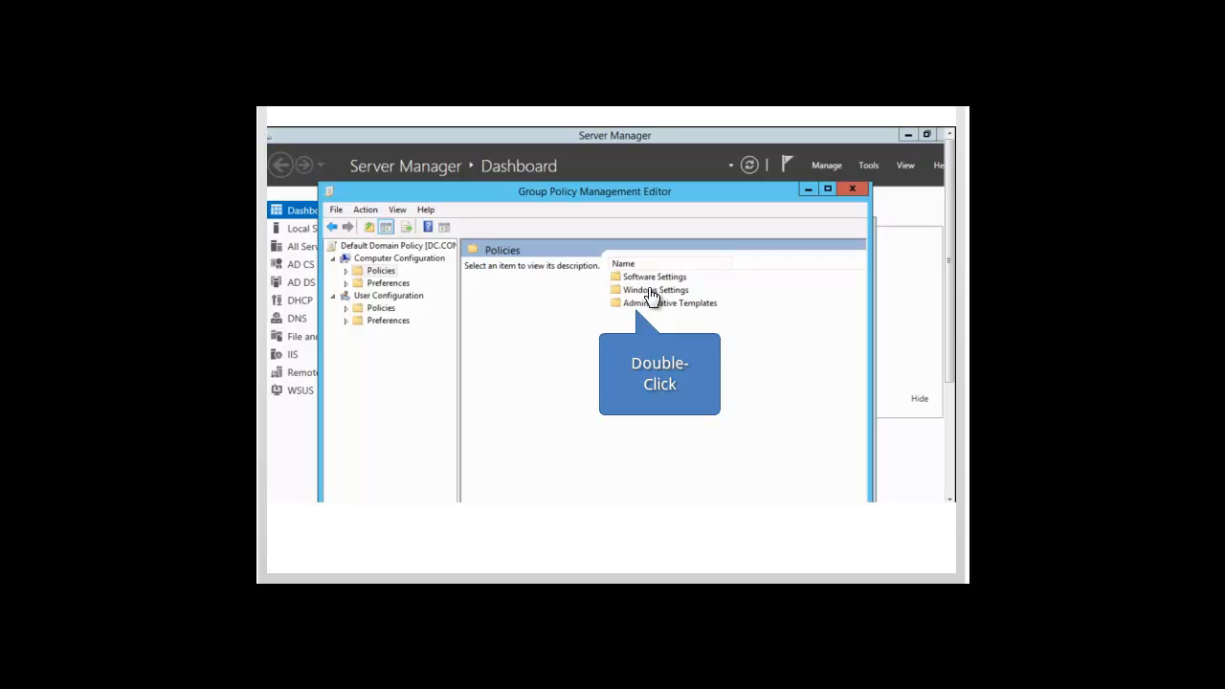
double_click(651, 291)
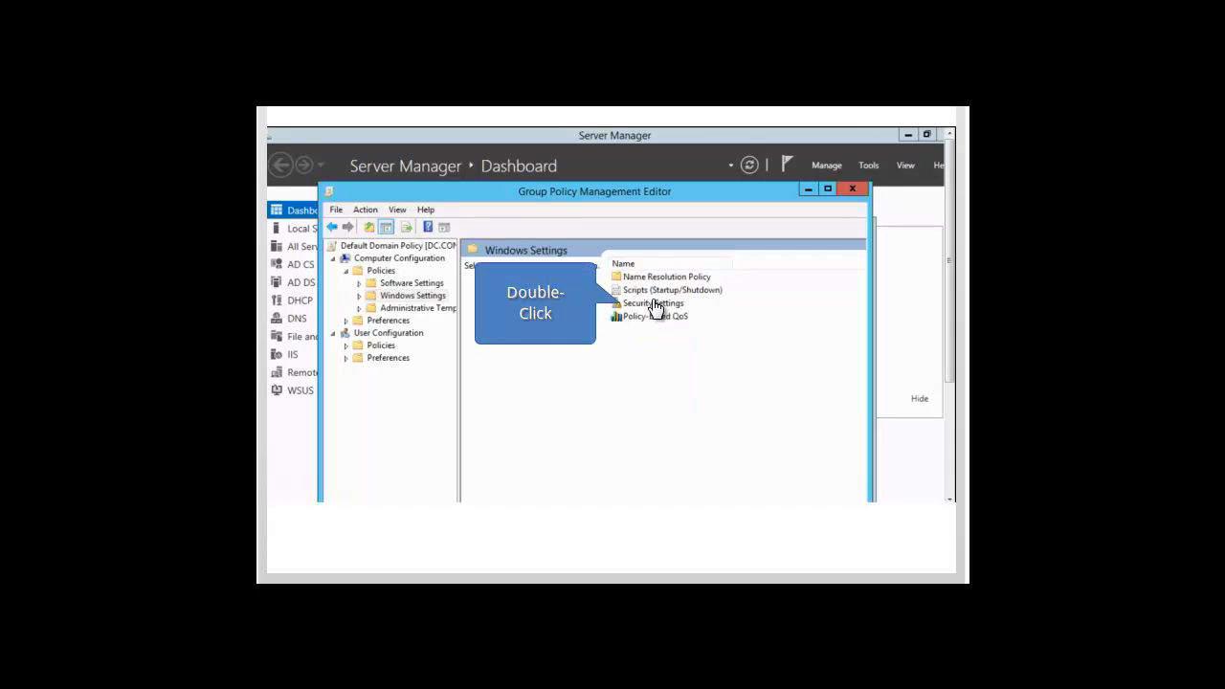
left_click(655, 305)
double_click(656, 304)
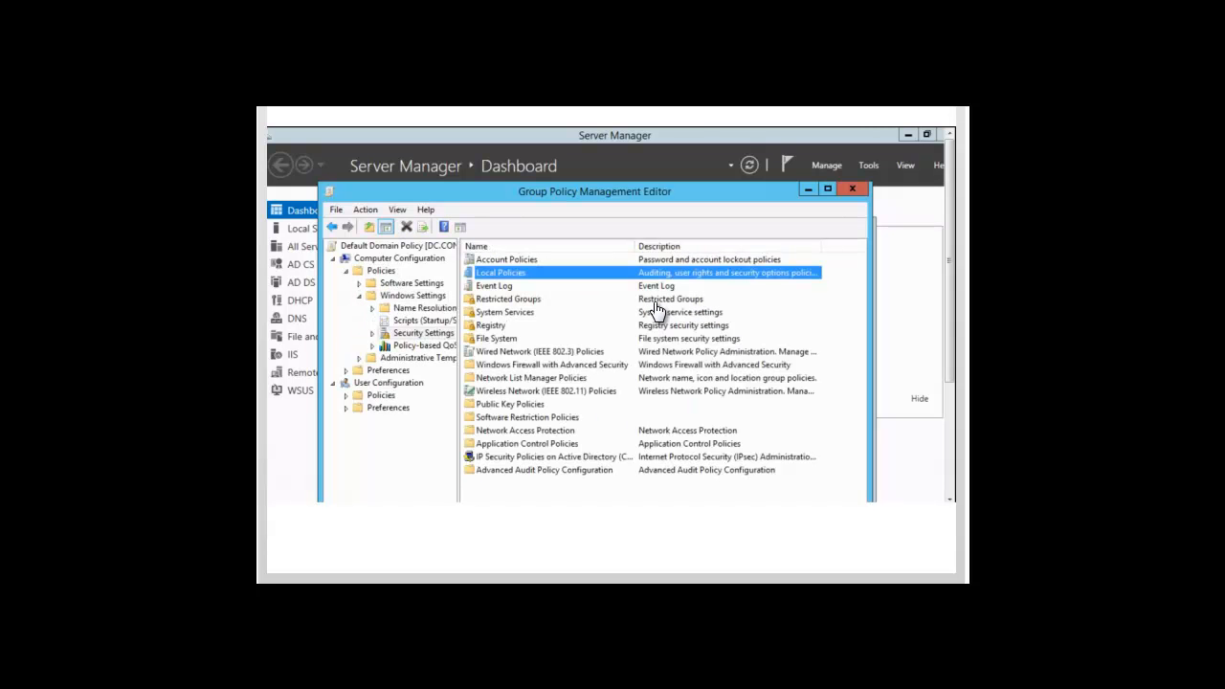
double_click(507, 280)
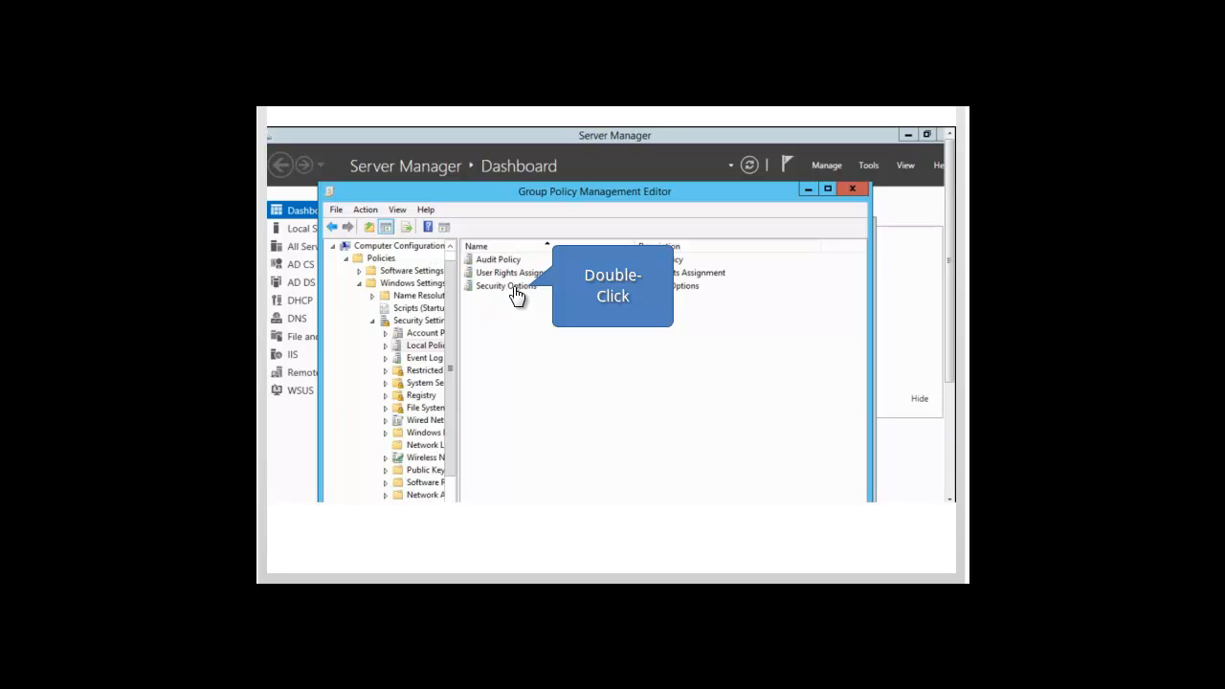
double_click(515, 287)
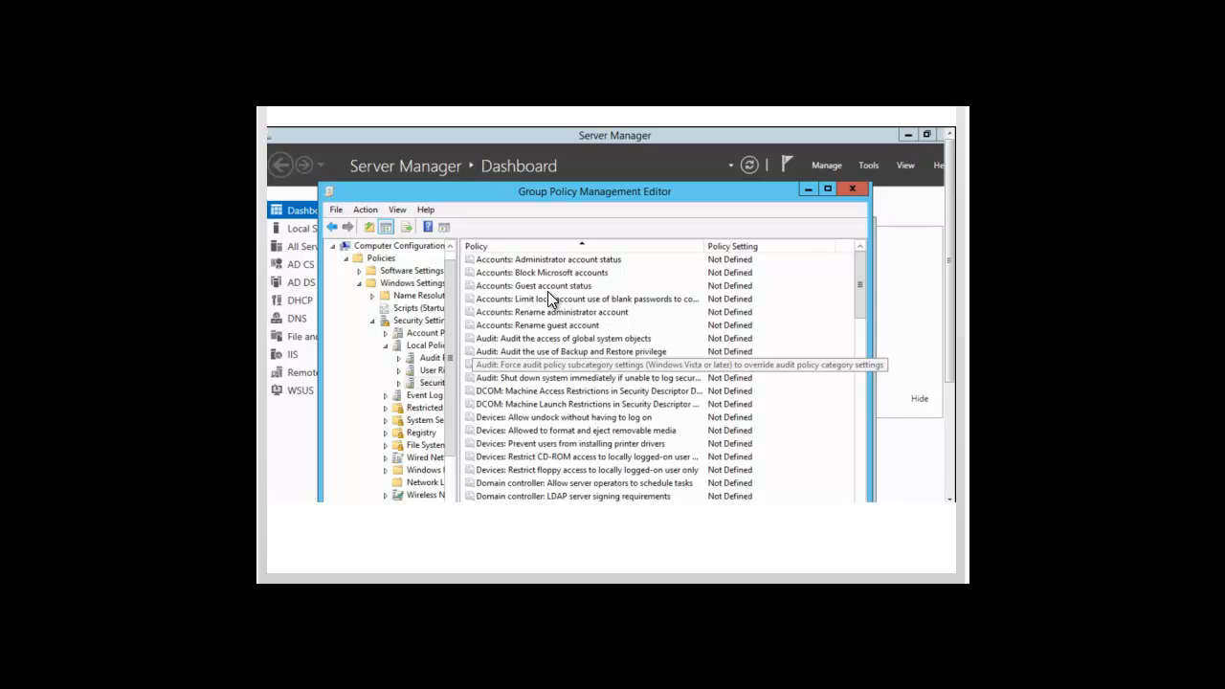
- Define "Audit: Force audit policy subcategory settings" as Enabled, and close the policy editor and Group Policy Management
double_click(529, 367)
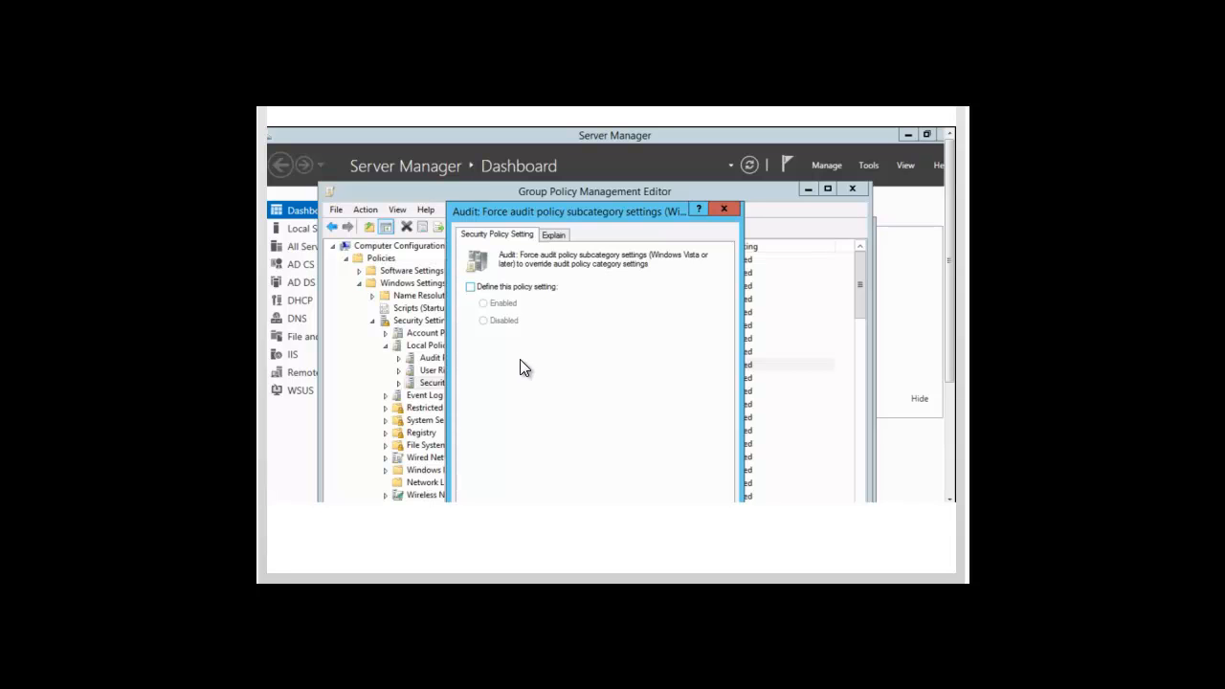
left_click(470, 286)
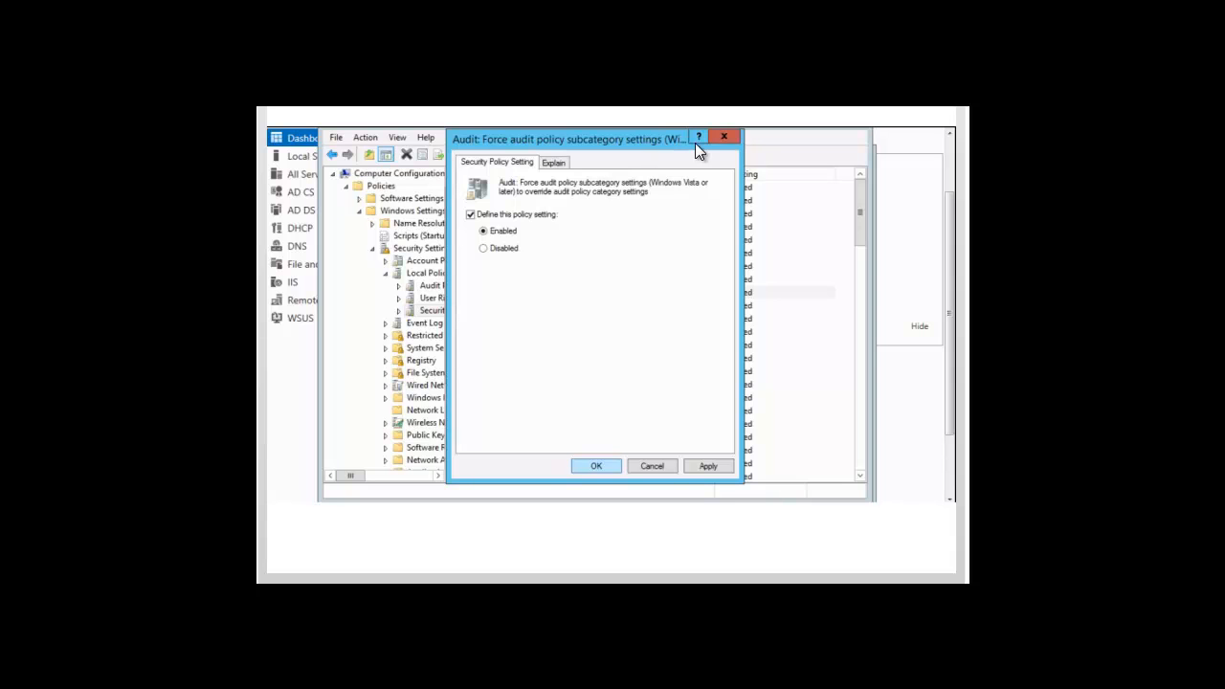
left_click(597, 466)
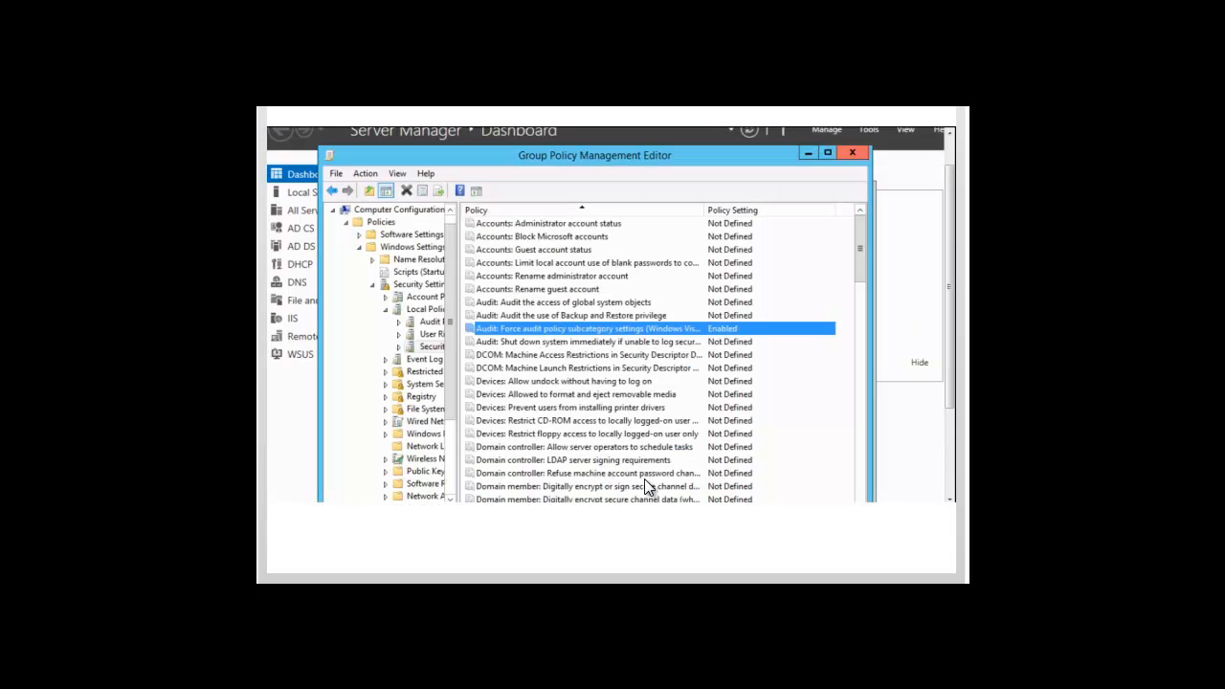
left_click(852, 155)
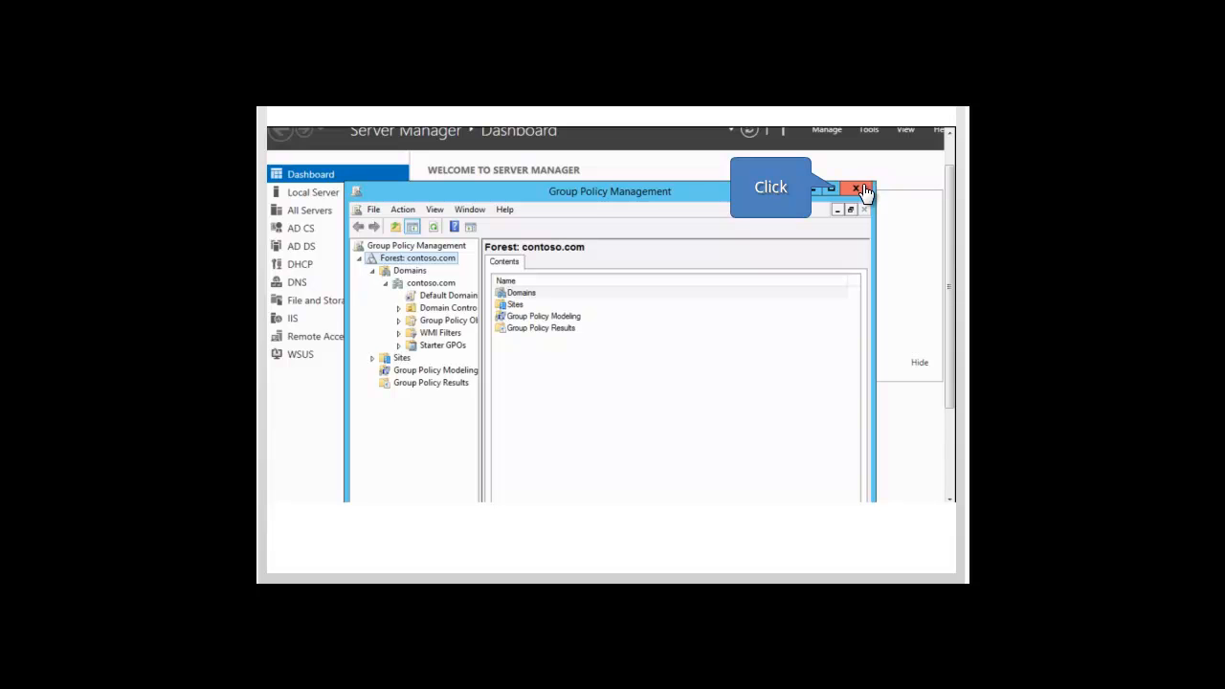
left_click(858, 190)
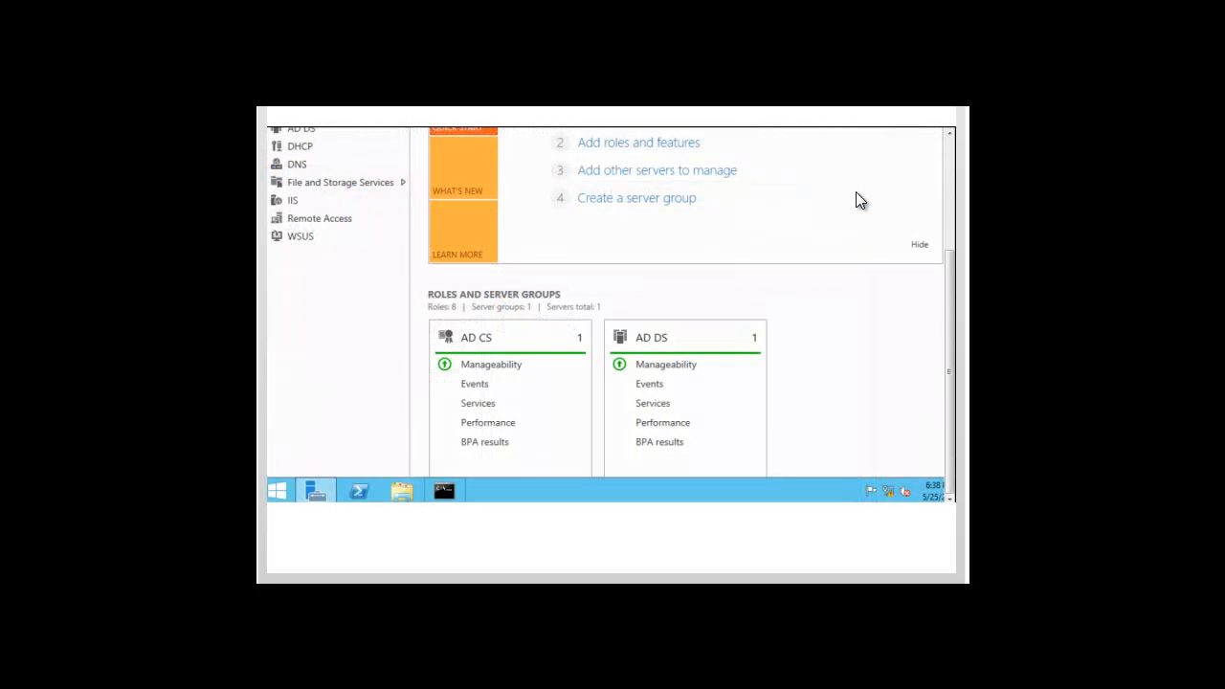